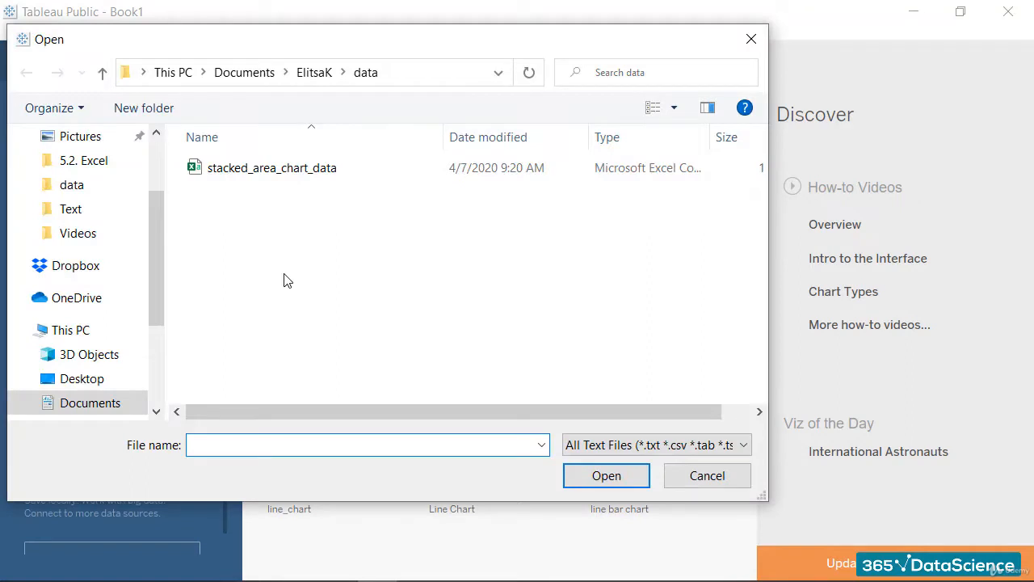
Open the stacked_area_chart_data text file as the data source and switch to the Sheet 1 worksheet
{"action": "left_click", "coordinate": [330, 170]}
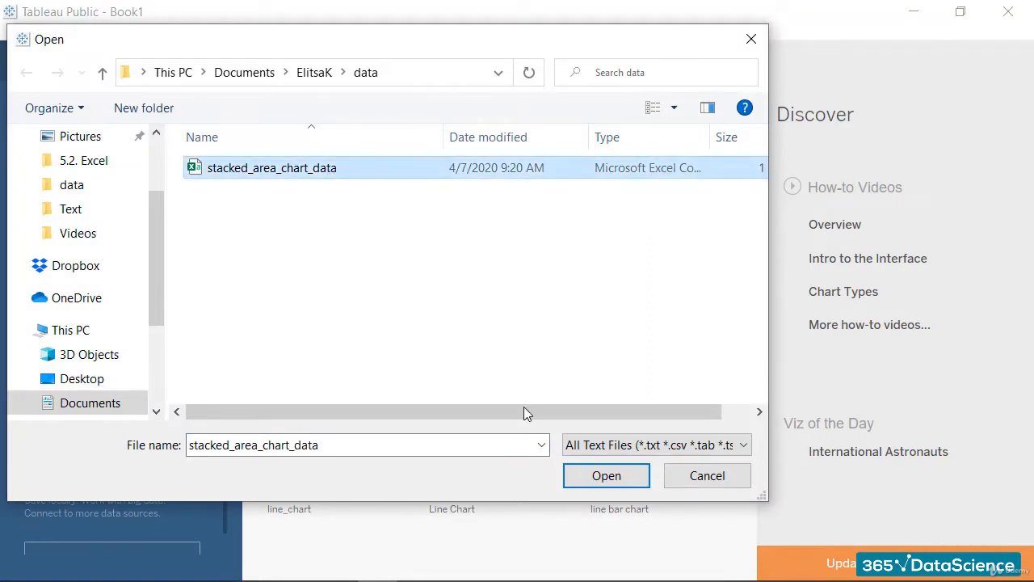
{"action": "left_click", "coordinate": [607, 476]}
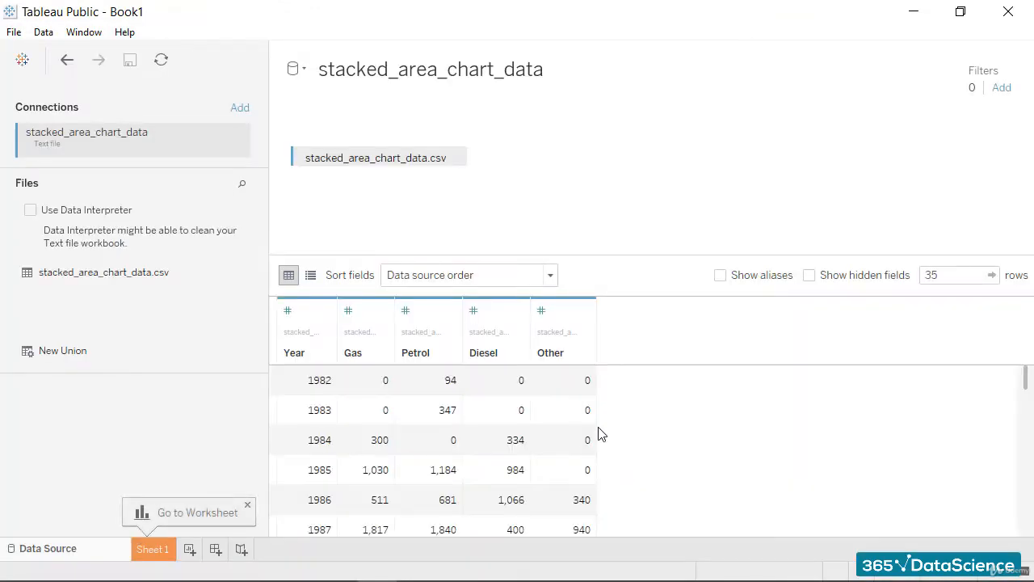
{"action": "left_click", "coordinate": [161, 556]}
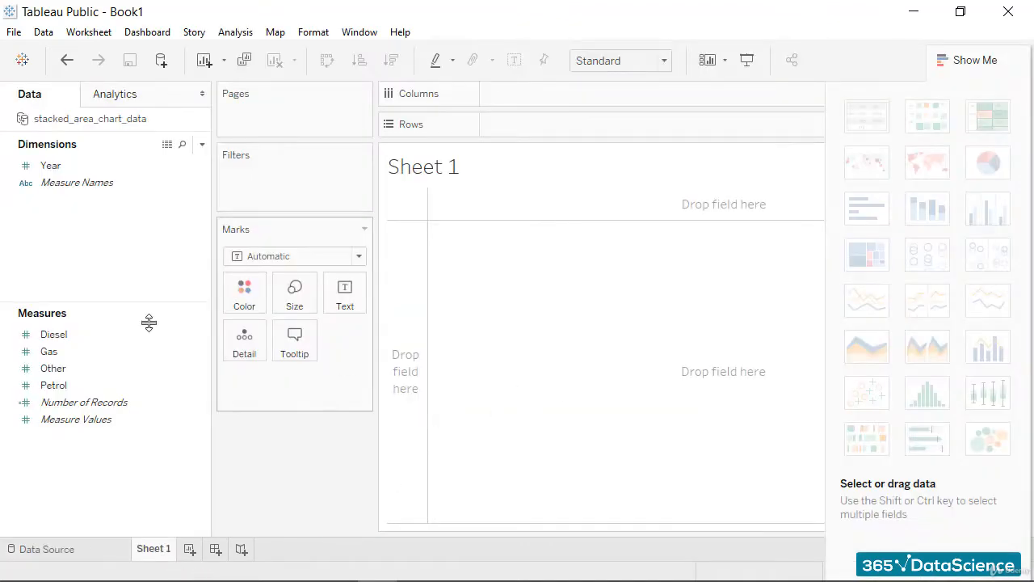
{"action": "left_click", "coordinate": [112, 164]}
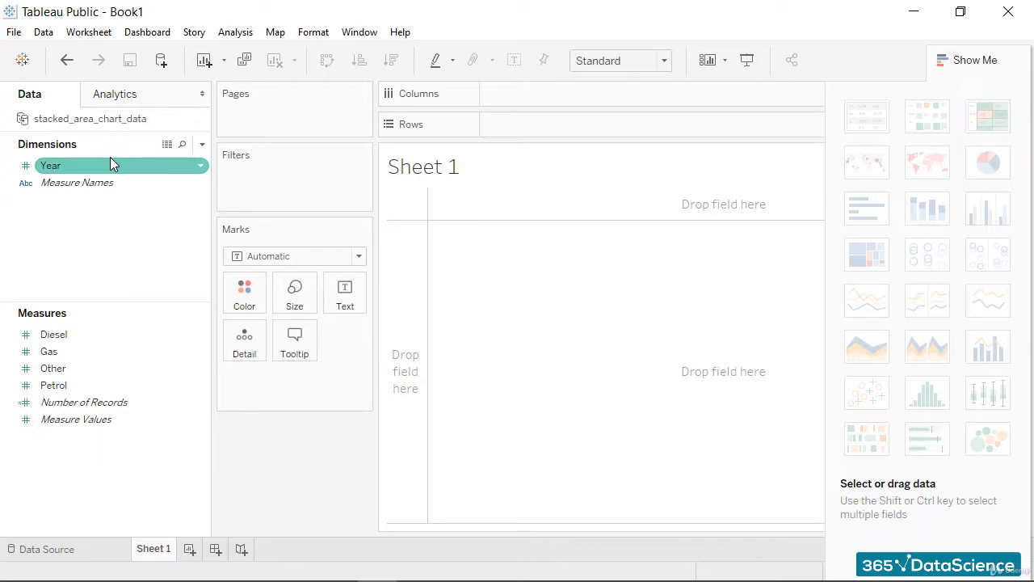
{"action": "left_click", "coordinate": [198, 211]}
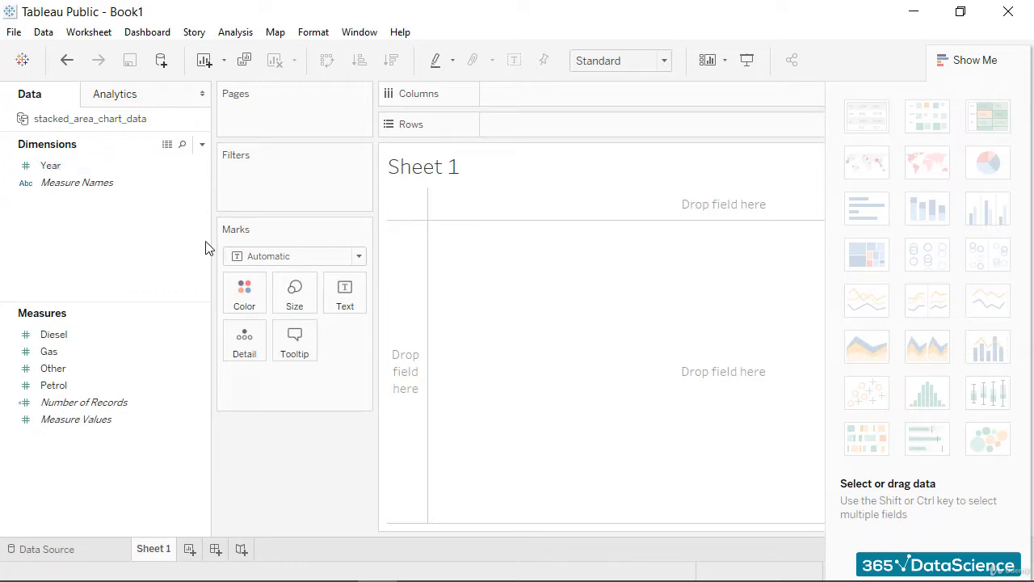
{"action": "left_click", "coordinate": [20, 334]}
{"action": "left_click", "coordinate": [11, 369]}
{"action": "left_click", "coordinate": [9, 385]}
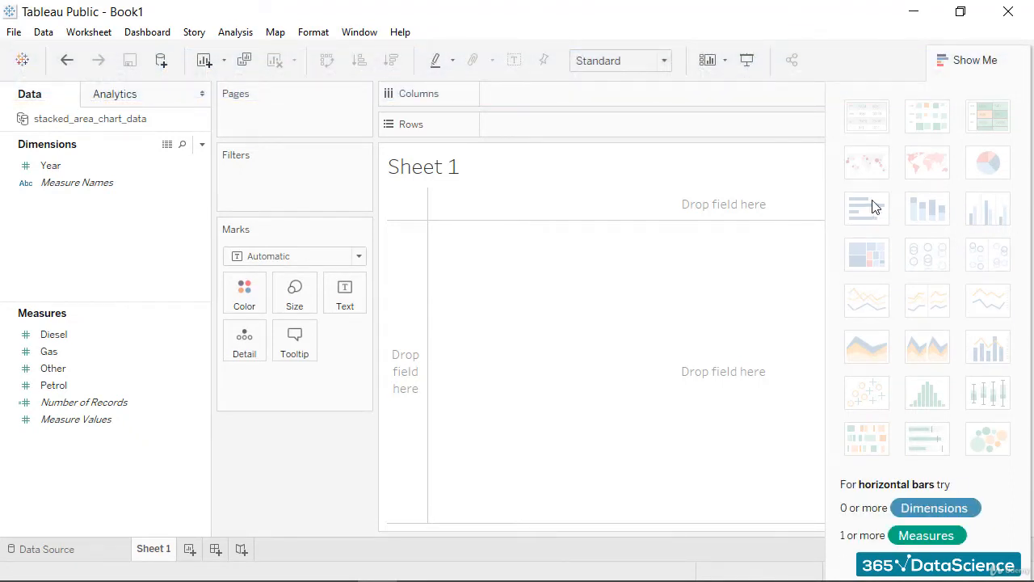
Add the Year dimension to the columns of the sheet
{"action": "left_click", "coordinate": [53, 166]}
{"action": "double_click", "coordinate": [55, 167]}
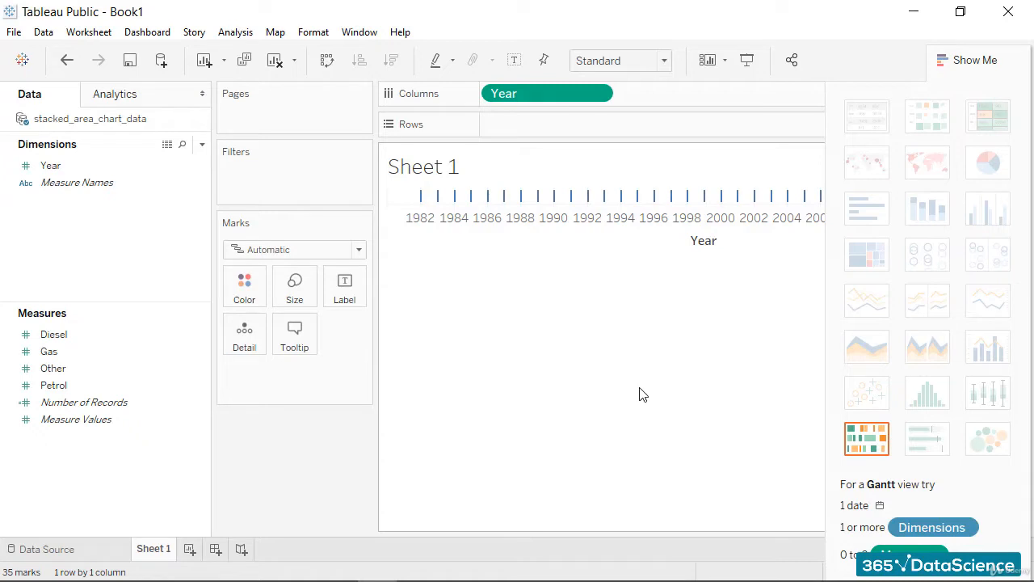
Add Diesel to the rows, show it as an area chart over Year, and collapse the chart suggestions
{"action": "double_click", "coordinate": [71, 333]}
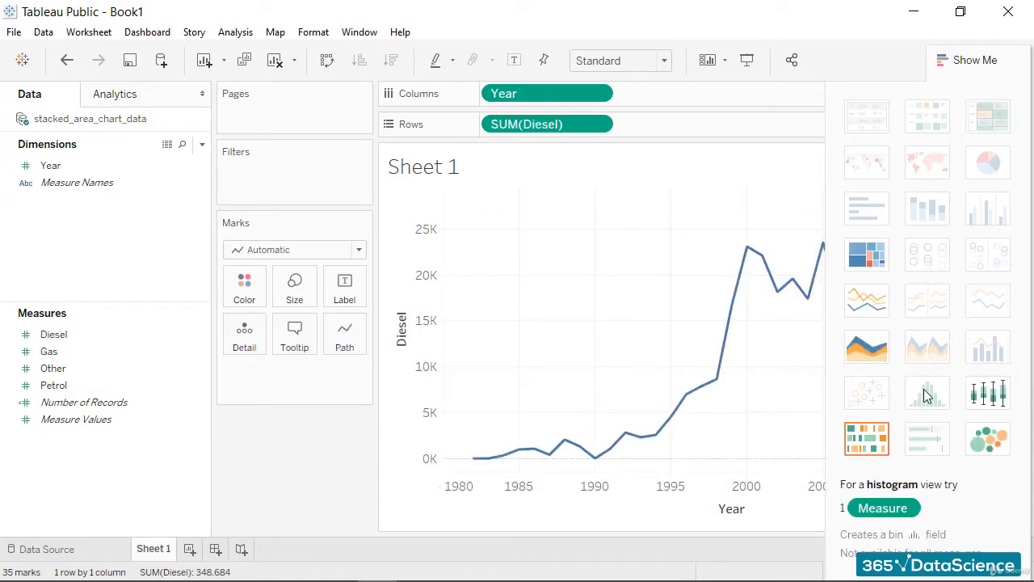
{"action": "left_click", "coordinate": [864, 349]}
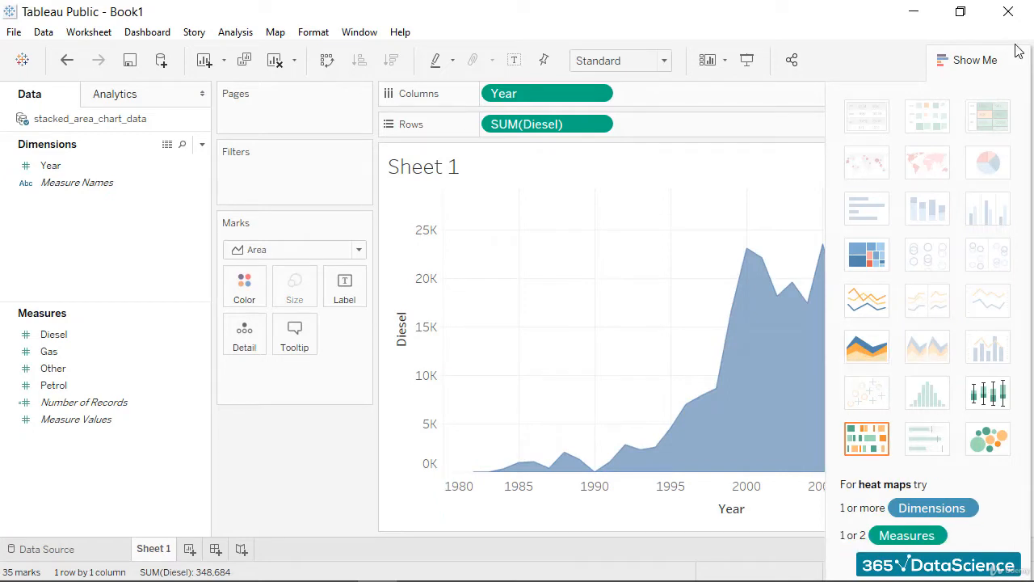
{"action": "left_click", "coordinate": [966, 61]}
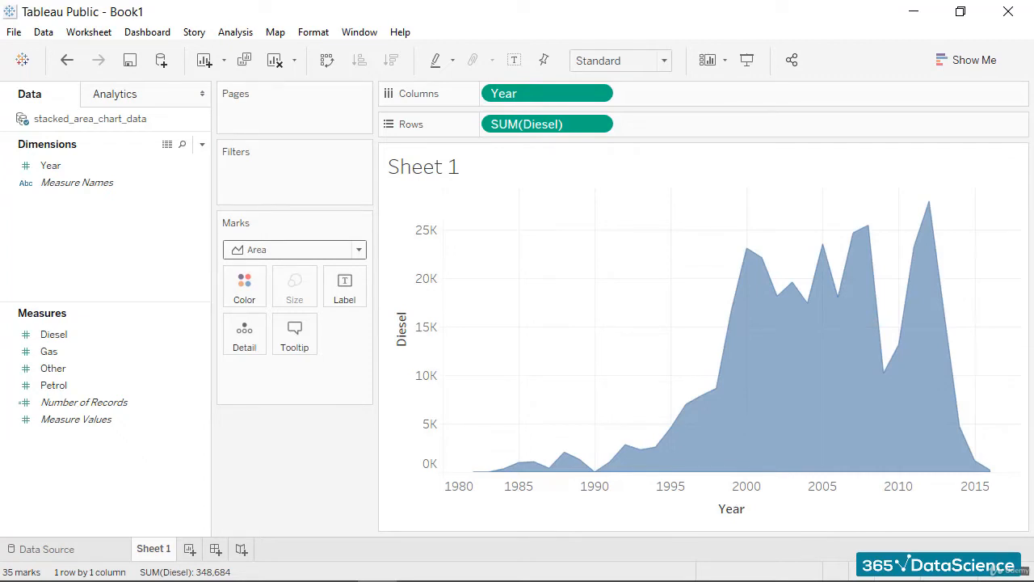
Try adding Gas to the rows beside Diesel, and undo back to the view with only Year in the columns
{"action": "left_click_drag", "start_coordinate": [48, 351], "coordinate": [645, 122]}
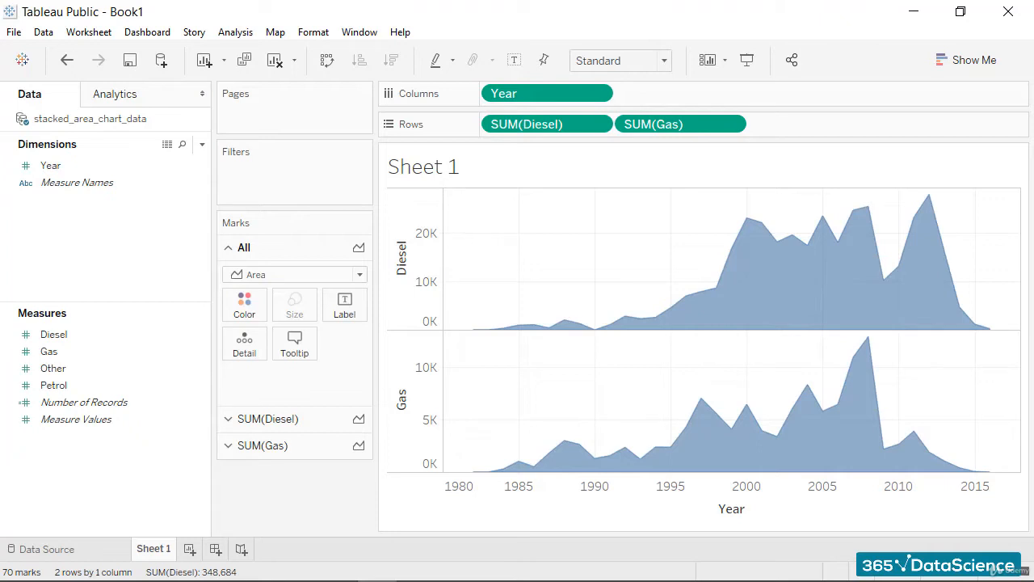
{"action": "key", "text": "ctrl+z"}
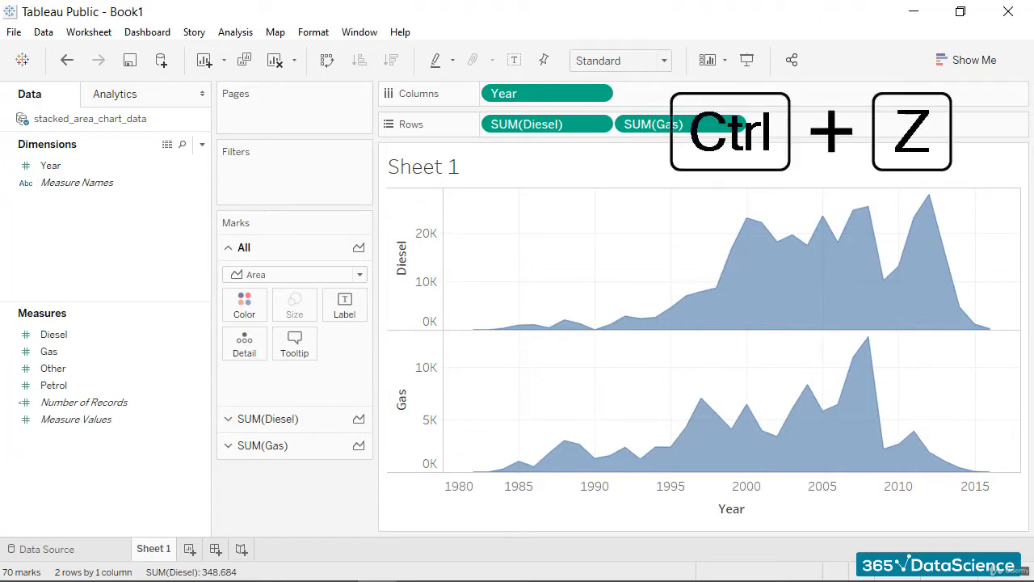
{"action": "key", "text": "ctrl+z"}
{"action": "key", "text": "ctrl+z"}
{"action": "key", "text": "ctrl+z"}
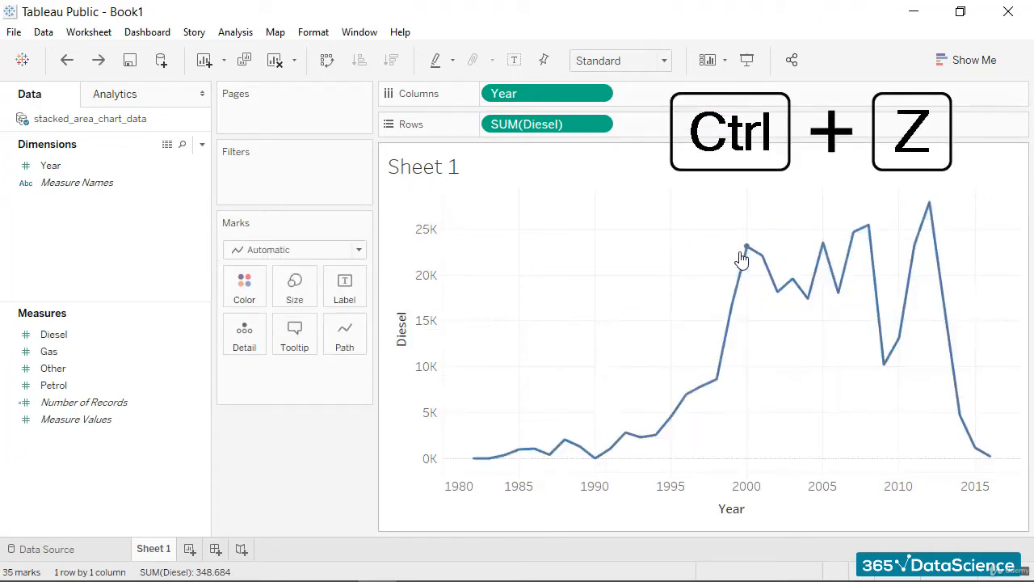
{"action": "key", "text": "ctrl+z"}
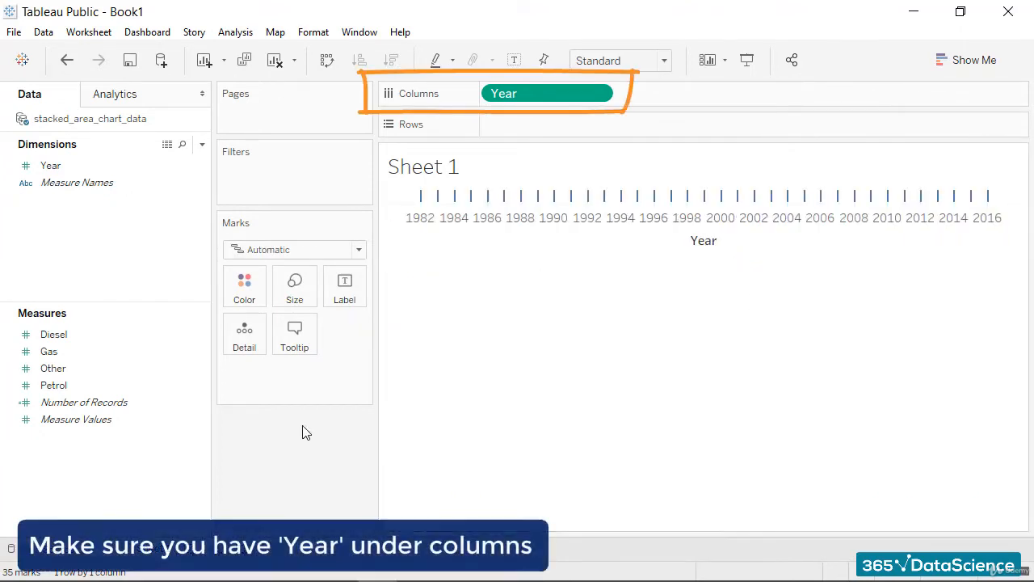
Assign Measure Names to the color of the marks
{"action": "left_click", "coordinate": [71, 184]}
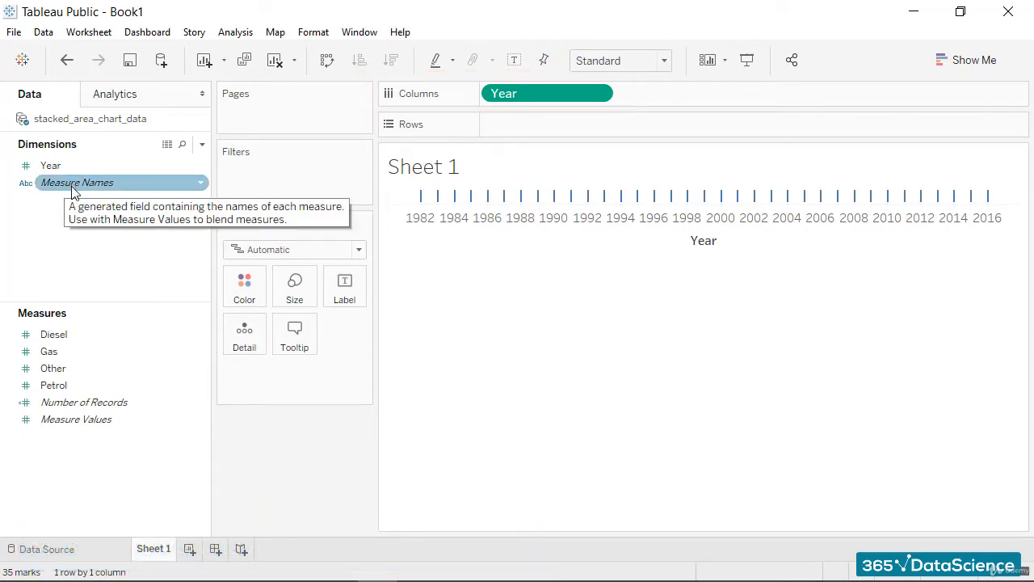
{"action": "left_click", "coordinate": [74, 188]}
{"action": "left_click_drag", "start_coordinate": [74, 191], "coordinate": [240, 282]}
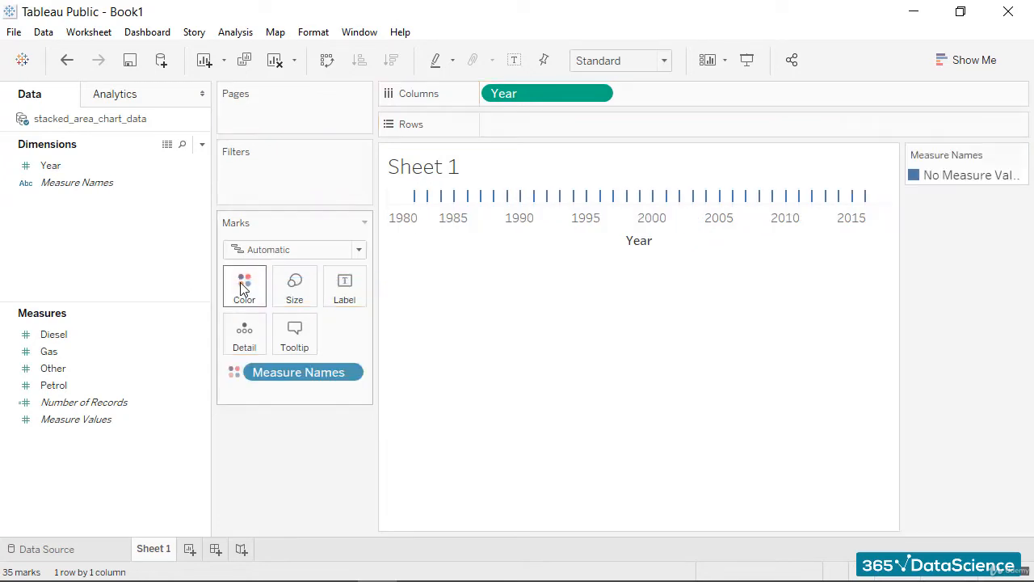
Filter Measure Names to exclude Other and Number of Records, keeping Diesel, Gas and Petrol
{"action": "right_click", "coordinate": [235, 380]}
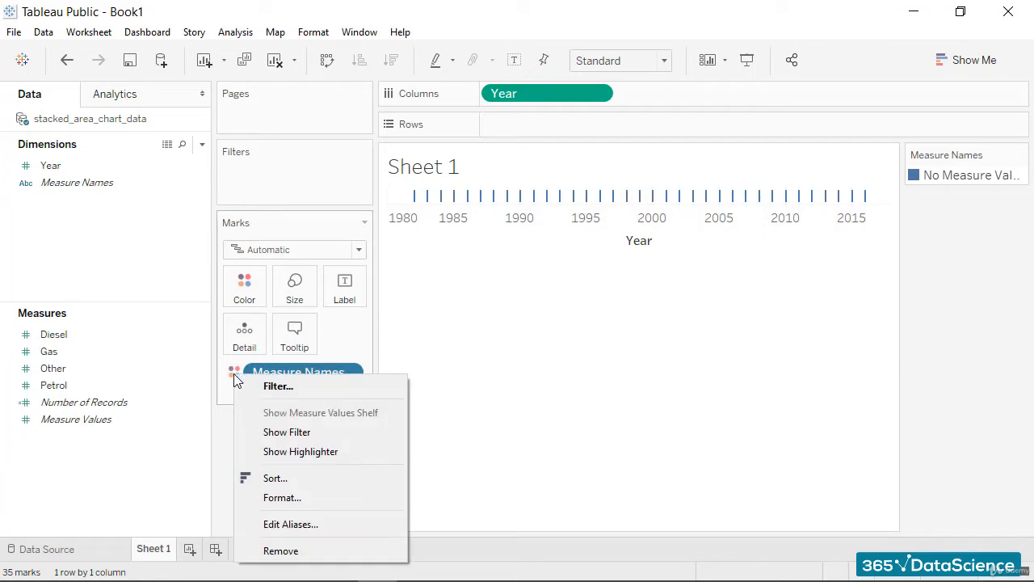
{"action": "left_click", "coordinate": [291, 388]}
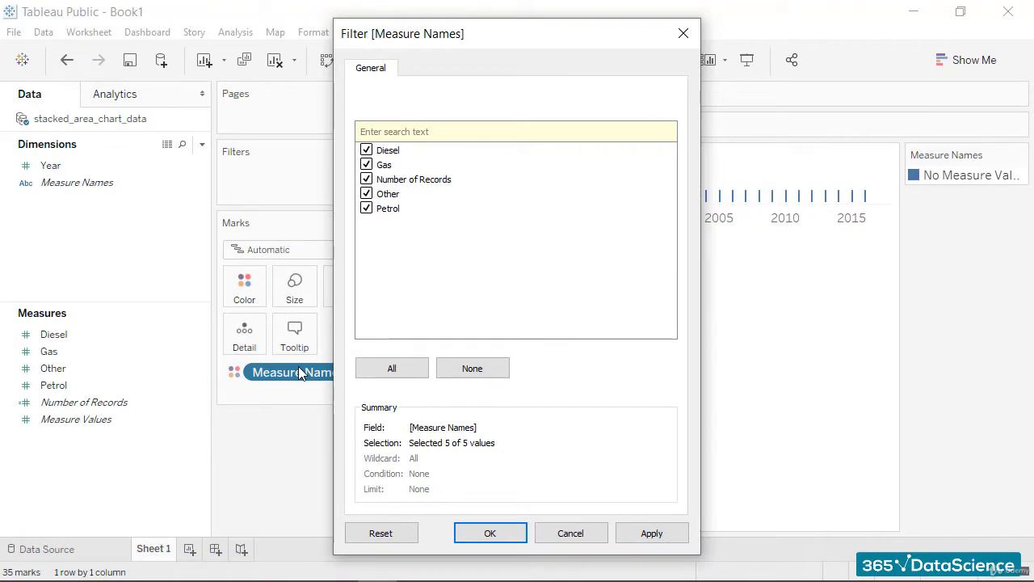
{"action": "left_click", "coordinate": [366, 194]}
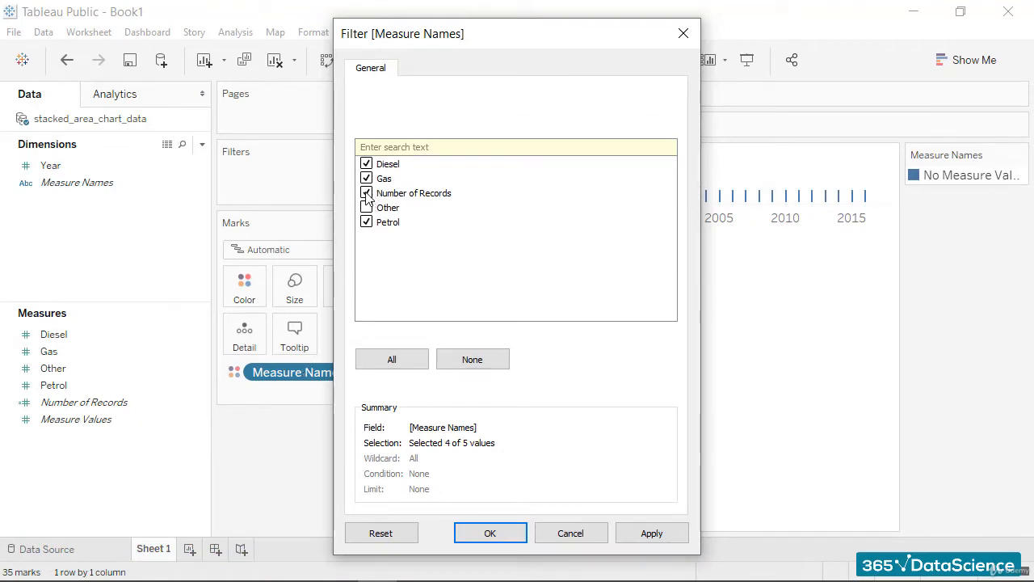
{"action": "left_click", "coordinate": [366, 194]}
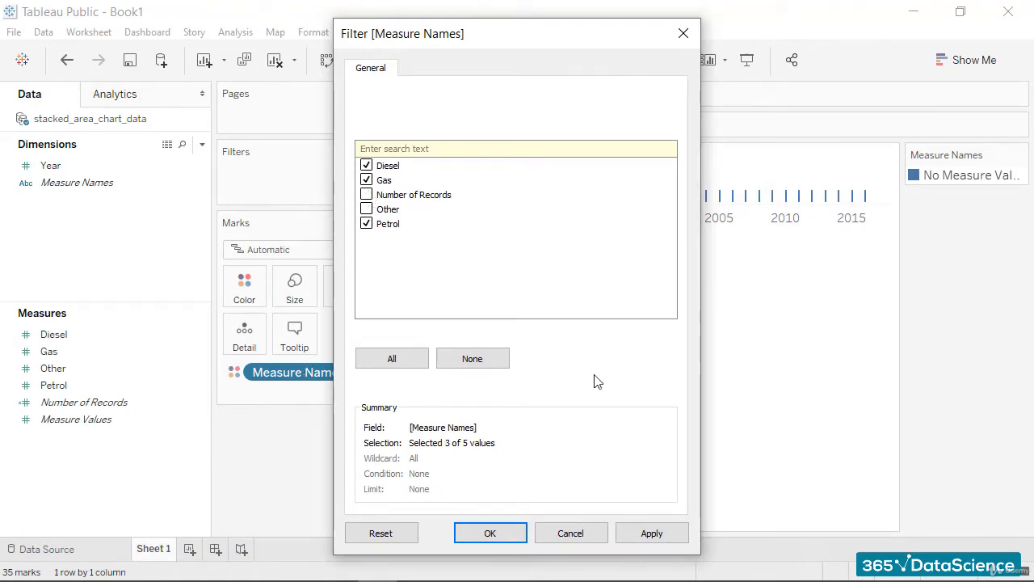
{"action": "left_click", "coordinate": [514, 539]}
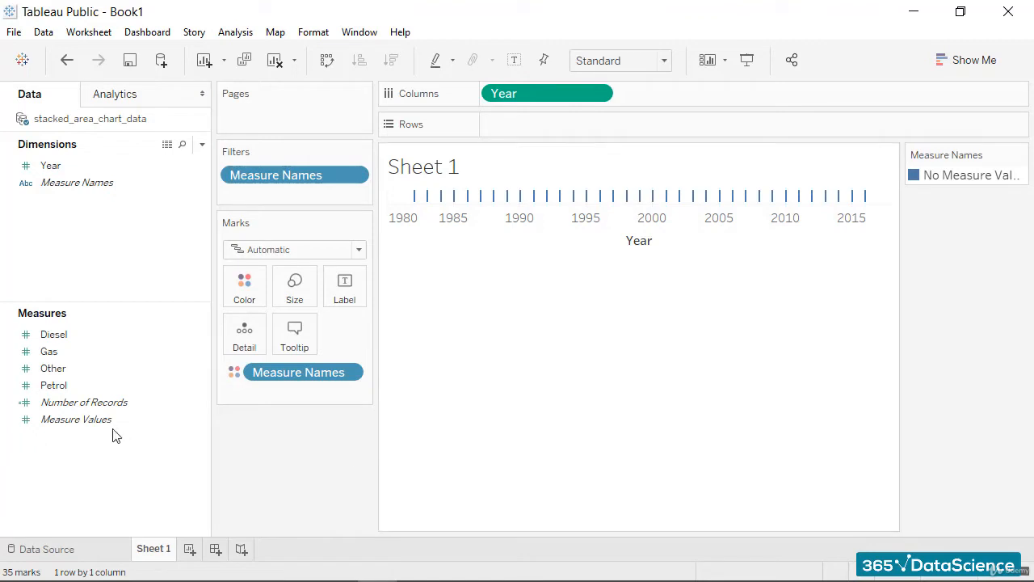
Add Measure Values to the rows and set the mark type to Area
{"action": "left_click_drag", "start_coordinate": [105, 422], "coordinate": [547, 126]}
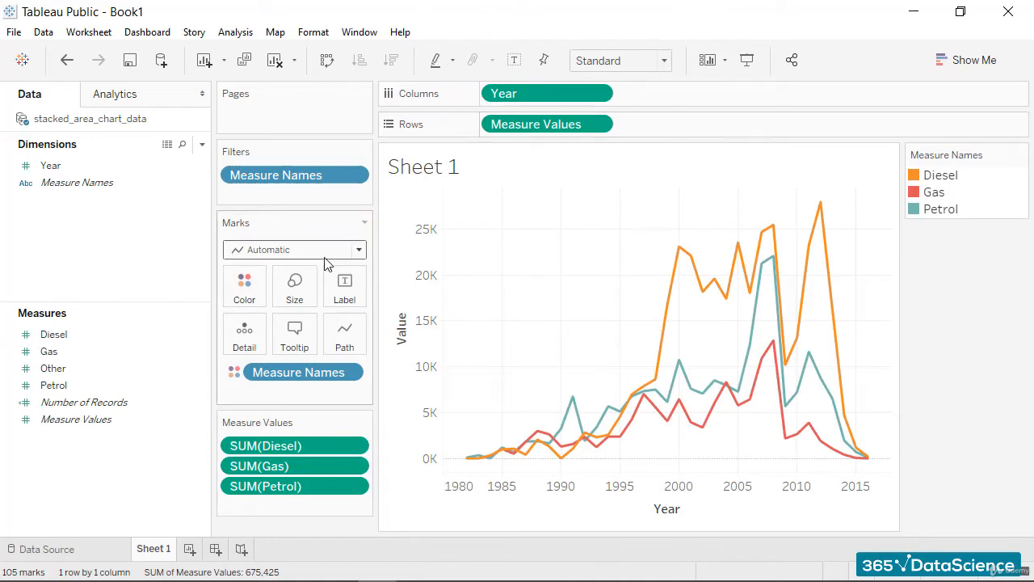
{"action": "left_click", "coordinate": [353, 252]}
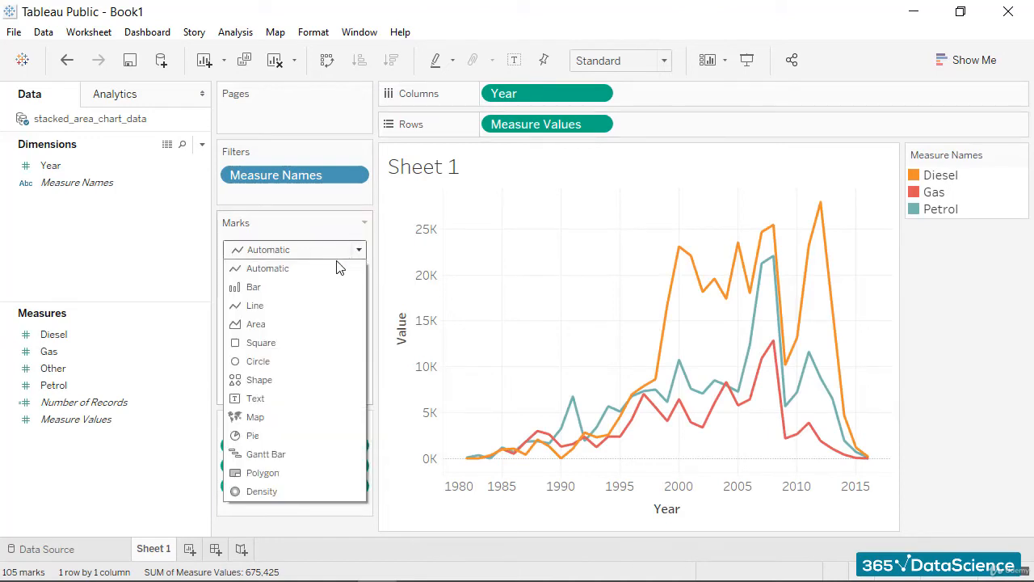
{"action": "left_click", "coordinate": [287, 325]}
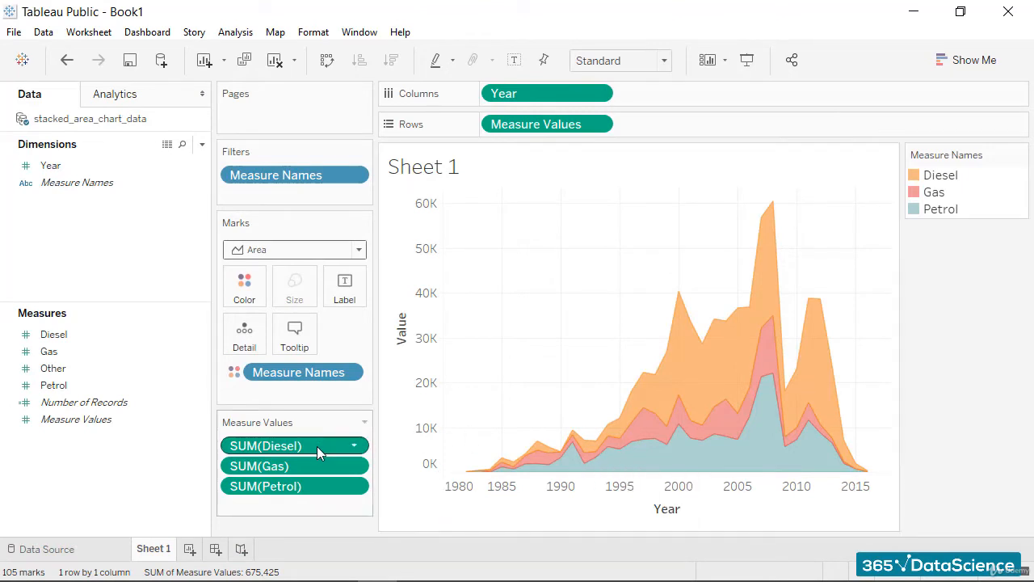
Remove Diesel from the measure values and add it back below Petrol so it comes last in the stack
{"action": "left_click_drag", "start_coordinate": [314, 446], "coordinate": [109, 368]}
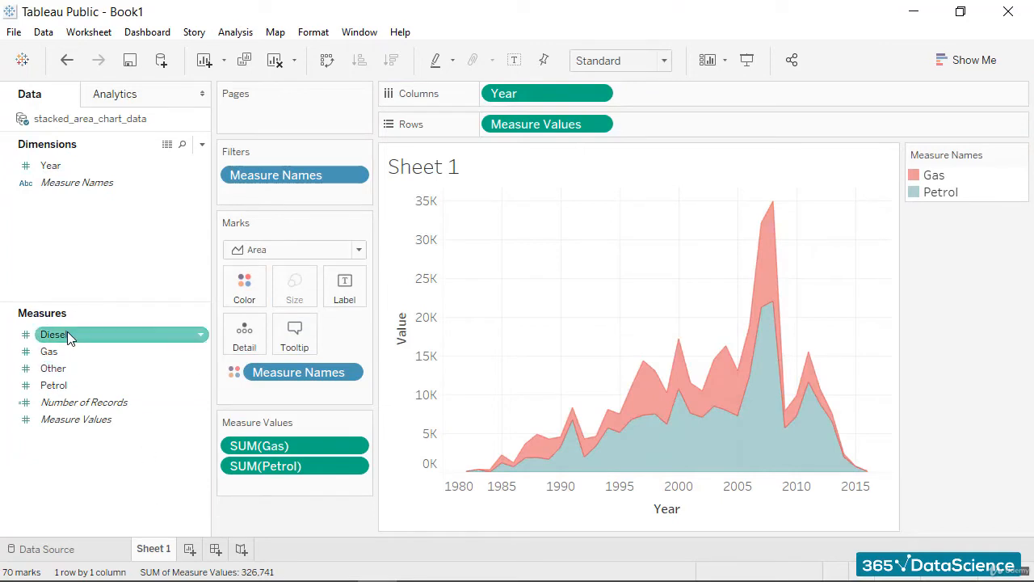
{"action": "left_click_drag", "start_coordinate": [67, 333], "coordinate": [260, 485]}
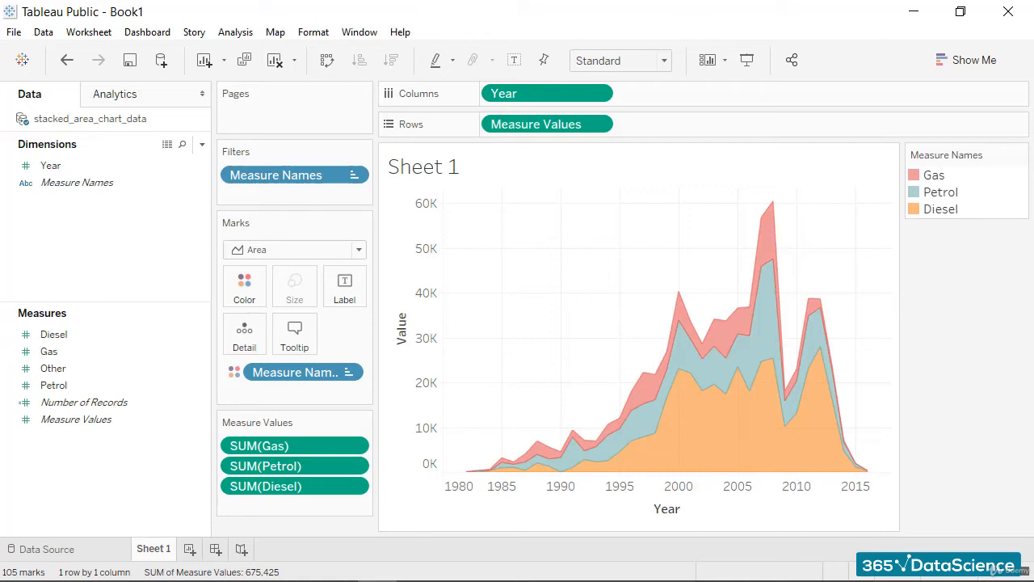
Set the font of the whole workbook to Arial in the workbook formatting
{"action": "left_click", "coordinate": [314, 31]}
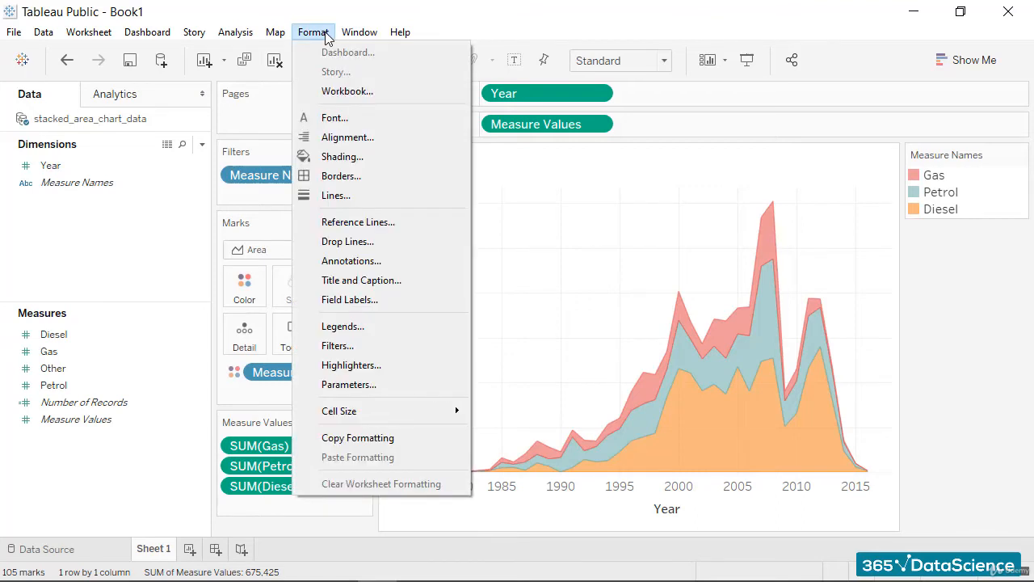
{"action": "left_click", "coordinate": [347, 92]}
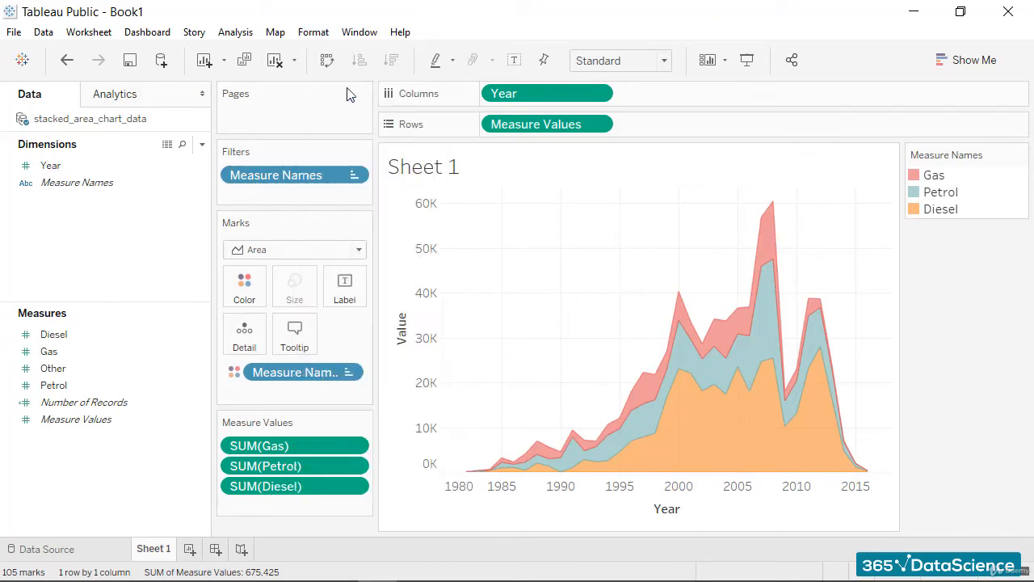
{"action": "left_click", "coordinate": [175, 163]}
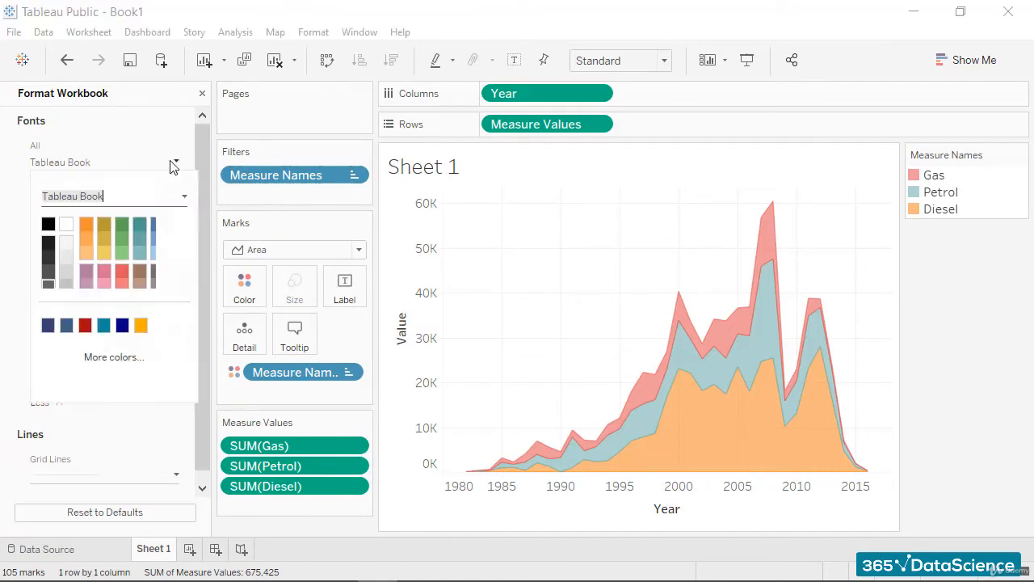
{"action": "left_click", "coordinate": [184, 200]}
{"action": "key", "text": "a"}
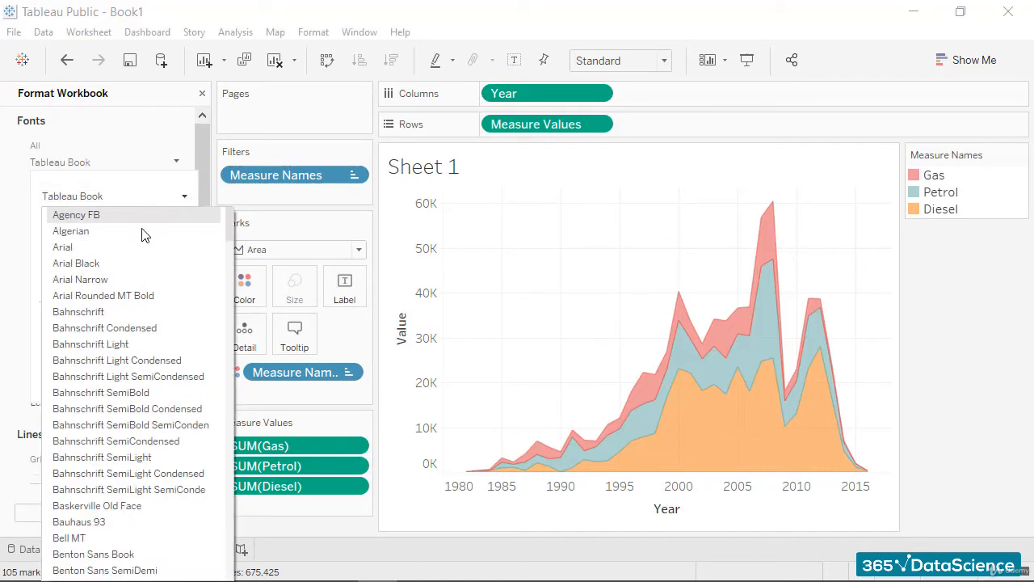
{"action": "left_click", "coordinate": [130, 243]}
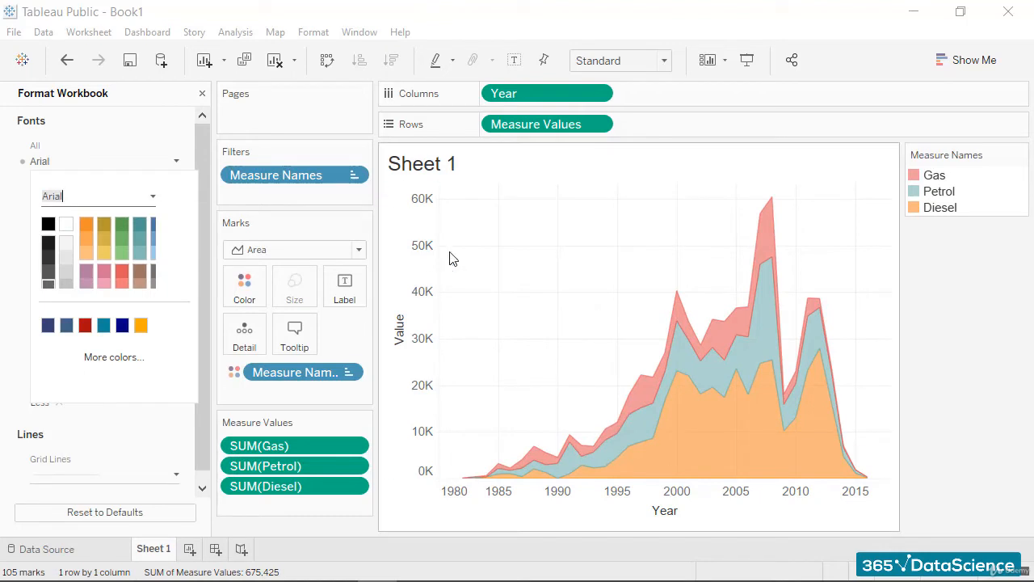
{"action": "left_click", "coordinate": [633, 238]}
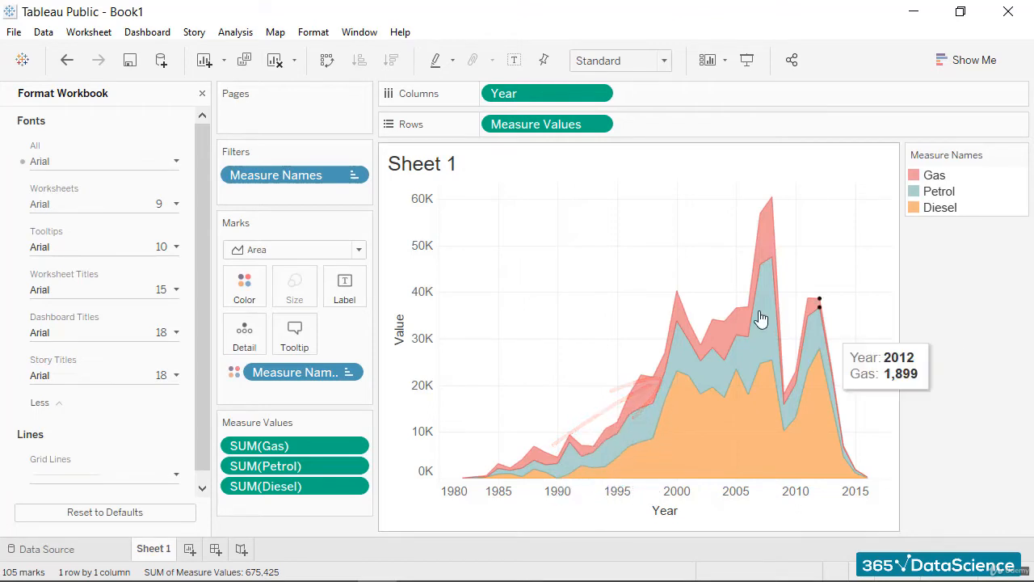
Edit the Measure Names colors, giving Gas the custom HTML color #ef2026, and apply the change to the chart
{"action": "left_click", "coordinate": [242, 290]}
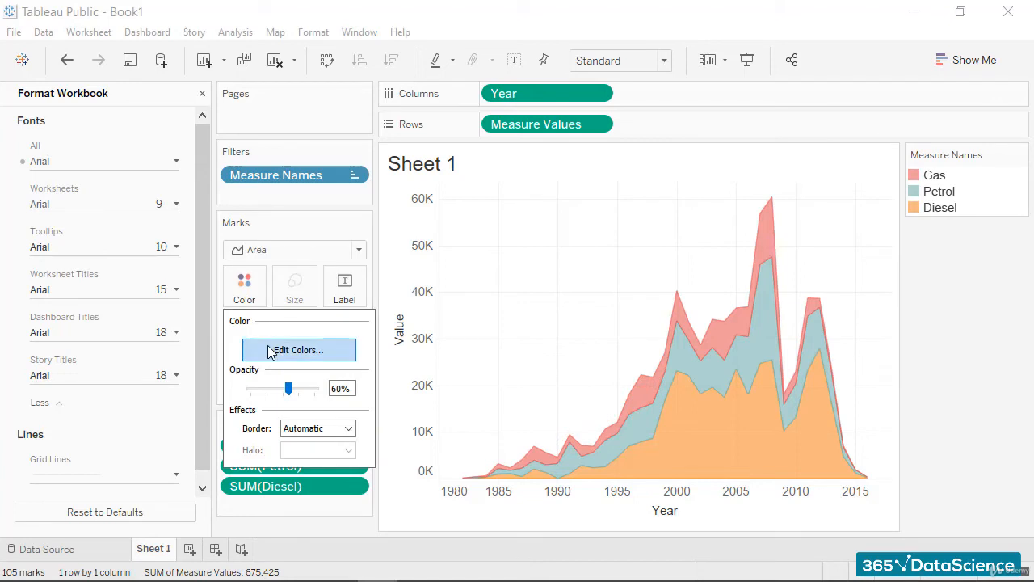
{"action": "left_click", "coordinate": [265, 354]}
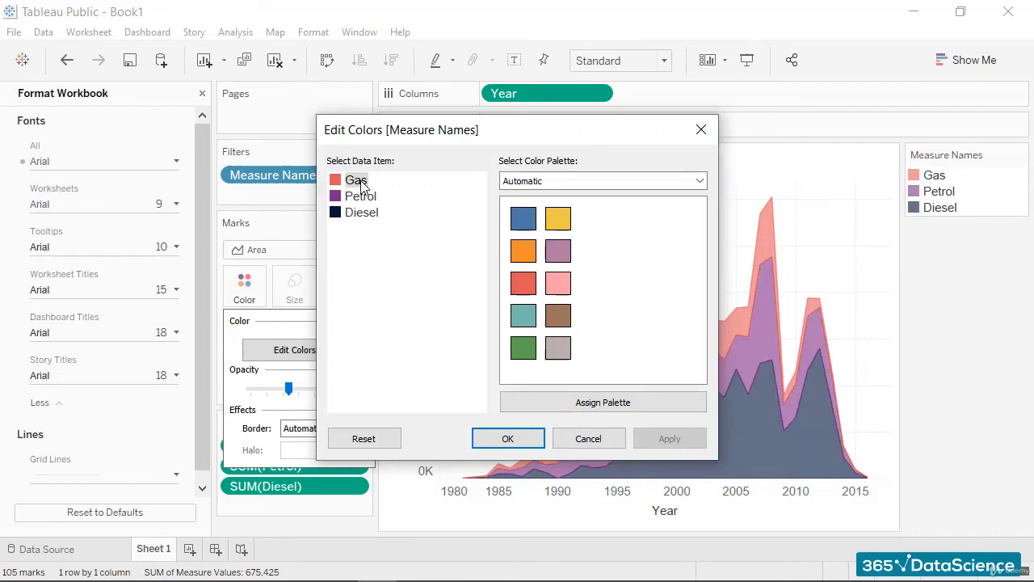
{"action": "double_click", "coordinate": [354, 179]}
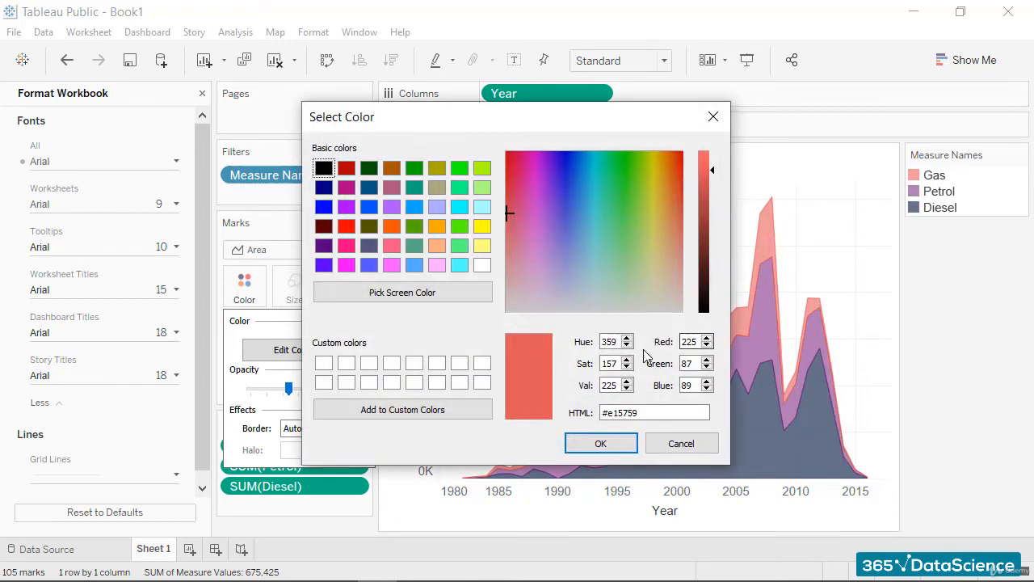
{"action": "left_click", "coordinate": [644, 408]}
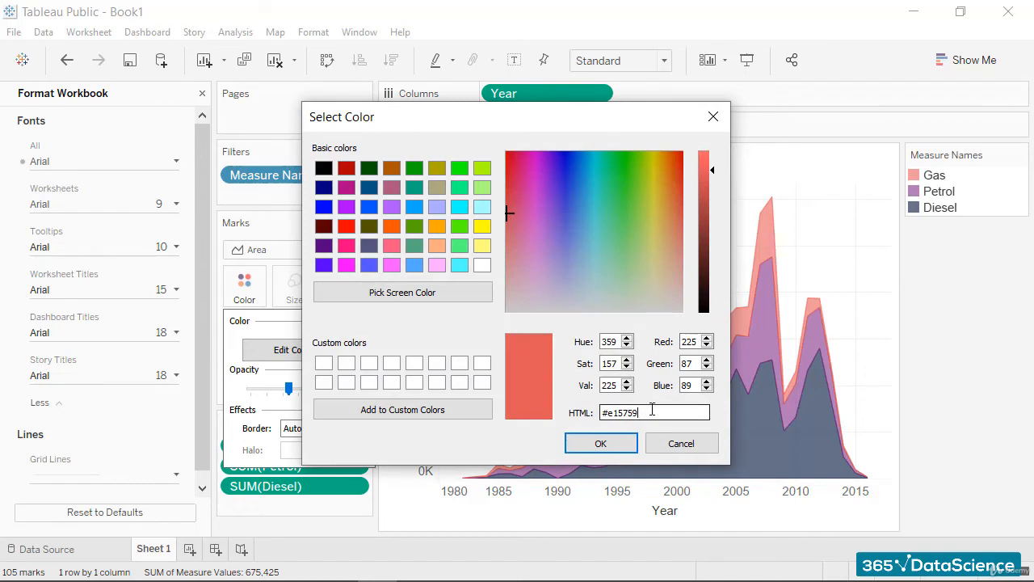
{"action": "key", "text": "BackSpace"}
{"action": "key", "text": "BackSpace"}
{"action": "key", "text": "BackSpace"}
{"action": "key", "text": "BackSpace"}
{"action": "key", "text": "BackSpace"}
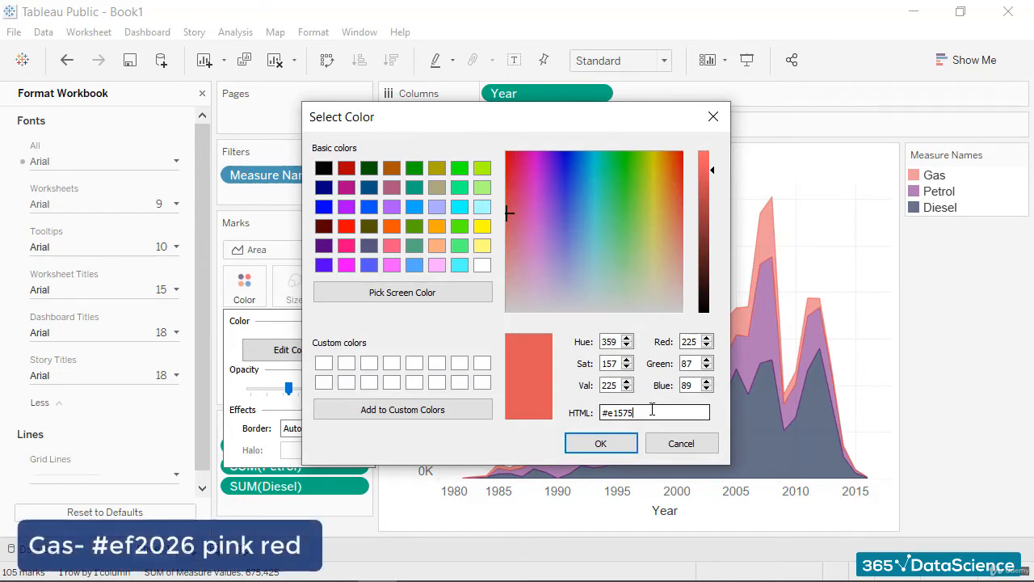
{"action": "type", "text": "f2026"}
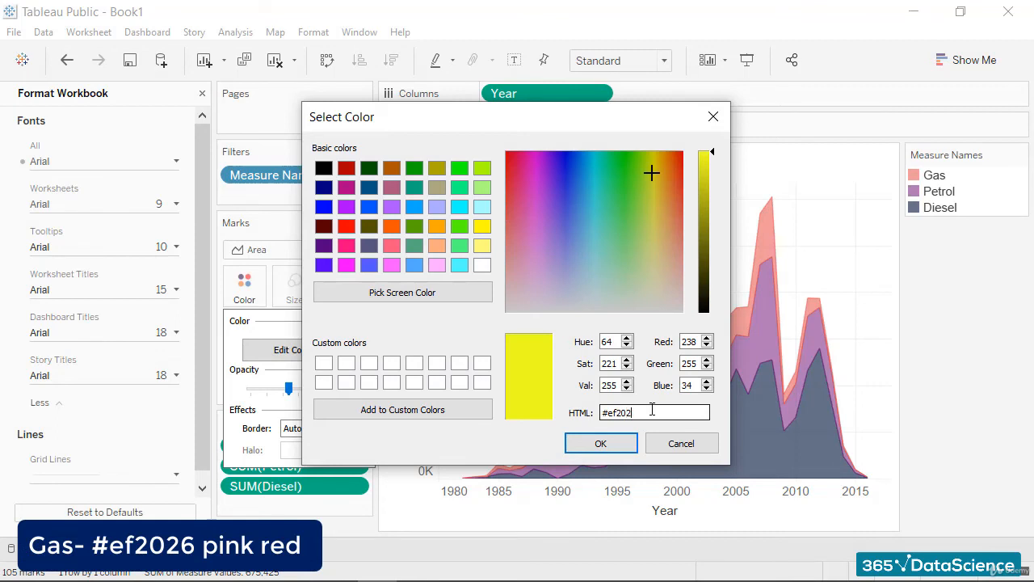
{"action": "left_click", "coordinate": [594, 440]}
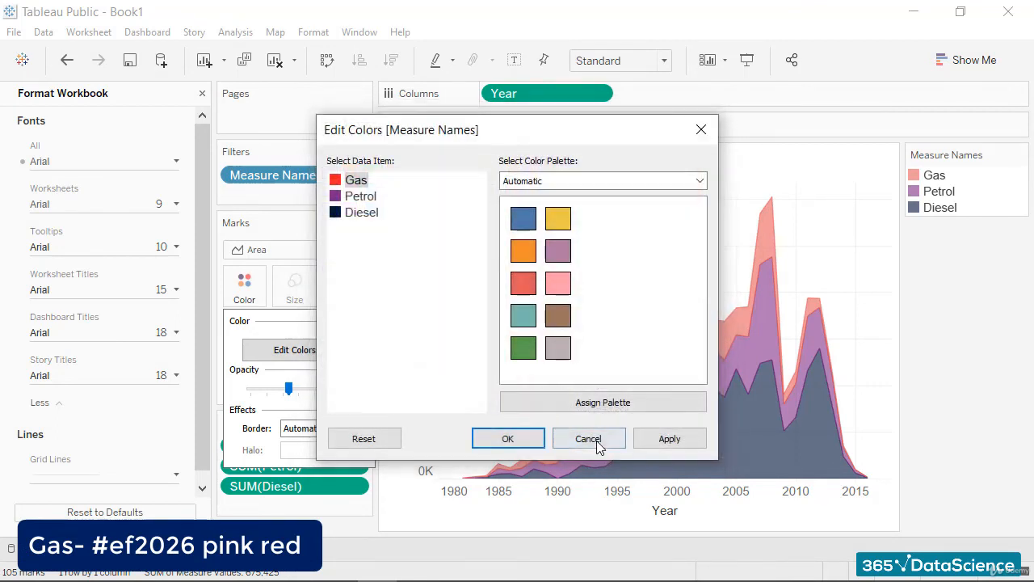
{"action": "left_click", "coordinate": [663, 439]}
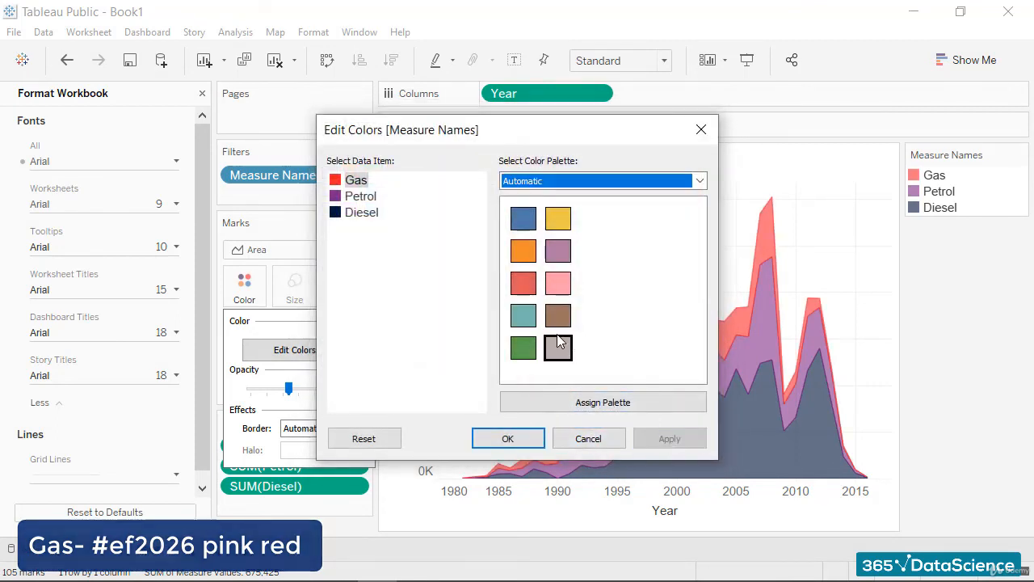
{"action": "left_click", "coordinate": [508, 440]}
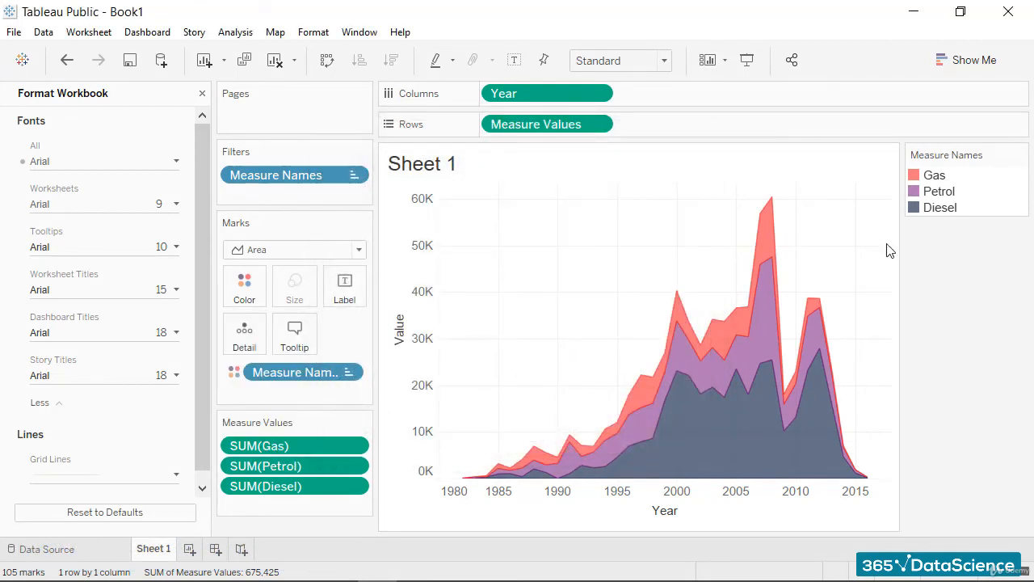
Change the title of the vertical Measure Values axis to "Number of Cars"
{"action": "left_click", "coordinate": [404, 340]}
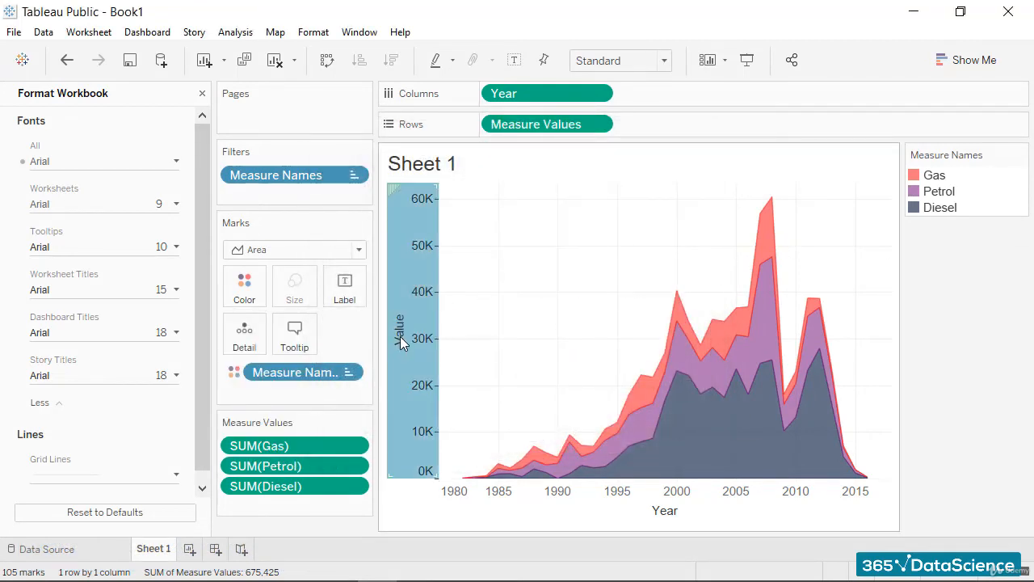
{"action": "right_click", "coordinate": [396, 323]}
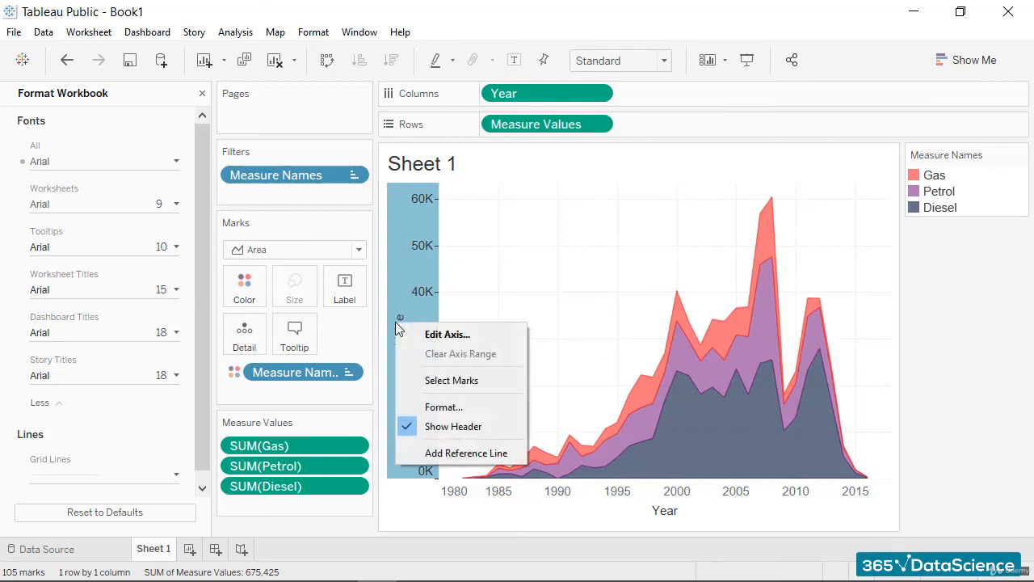
{"action": "left_click", "coordinate": [447, 334]}
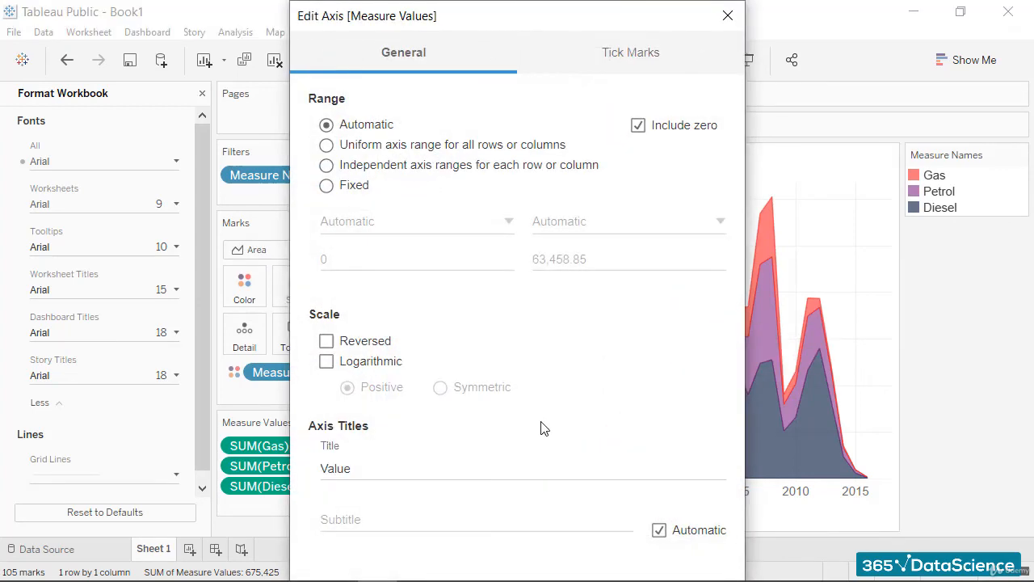
{"action": "left_click_drag", "start_coordinate": [321, 469], "coordinate": [365, 473]}
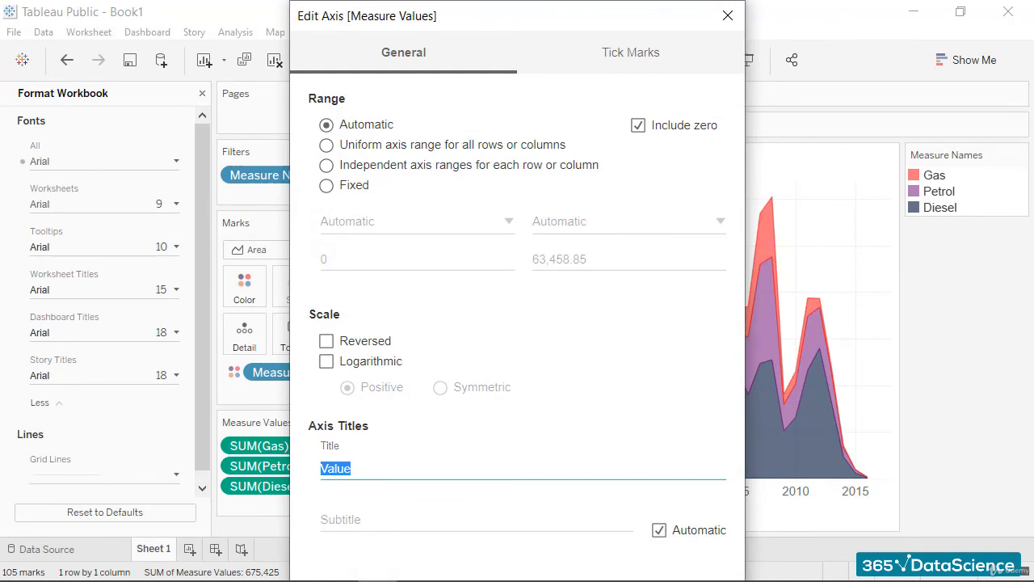
{"action": "type", "text": "Number of Cars"}
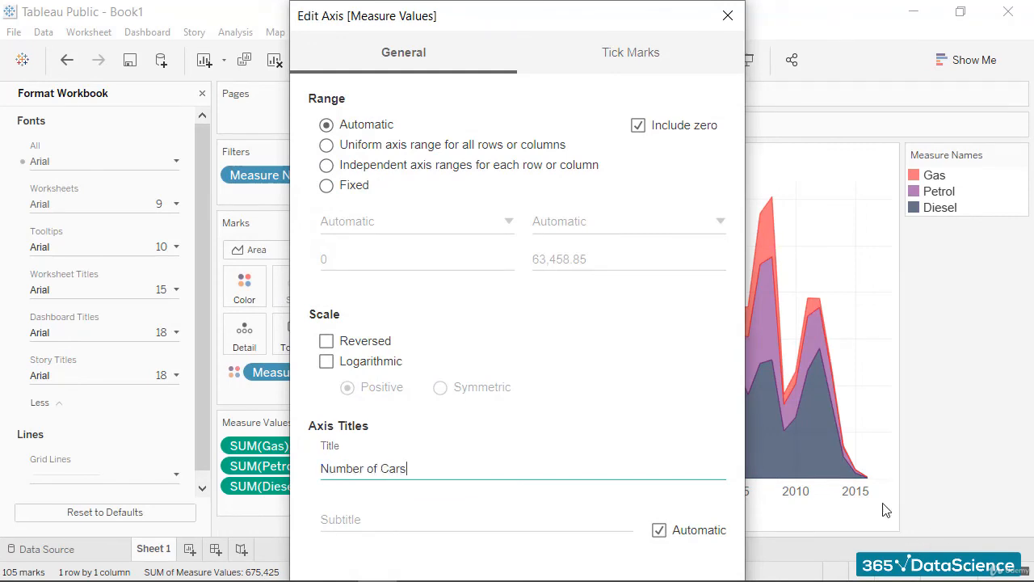
{"action": "left_click", "coordinate": [728, 15]}
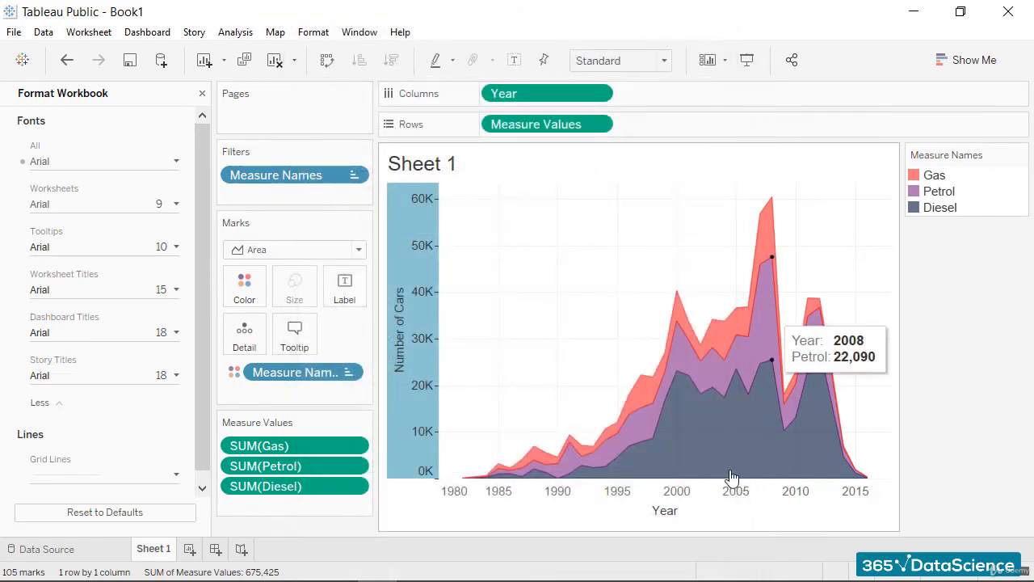
{"action": "left_click", "coordinate": [658, 231]}
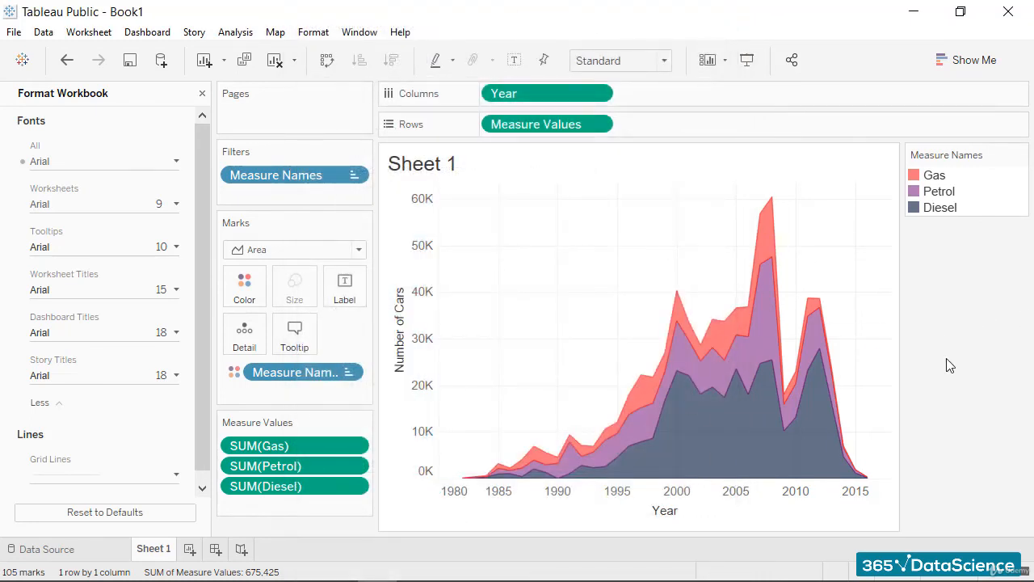
Replace the sheet title with "Popularity of Engine Fuel Types (1982-2016)" and make it bold
{"action": "double_click", "coordinate": [471, 165]}
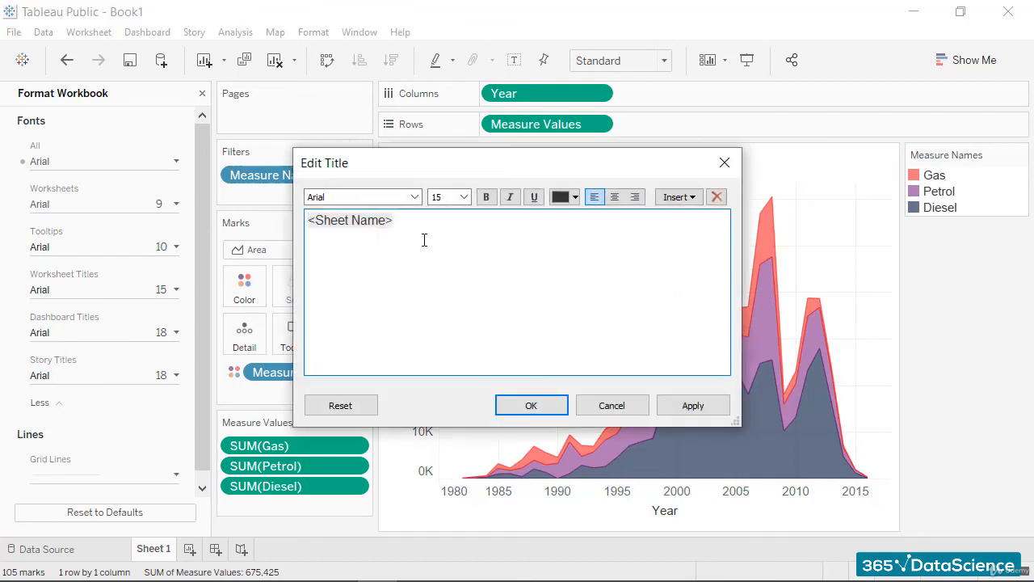
{"action": "key", "text": "ctrl+a"}
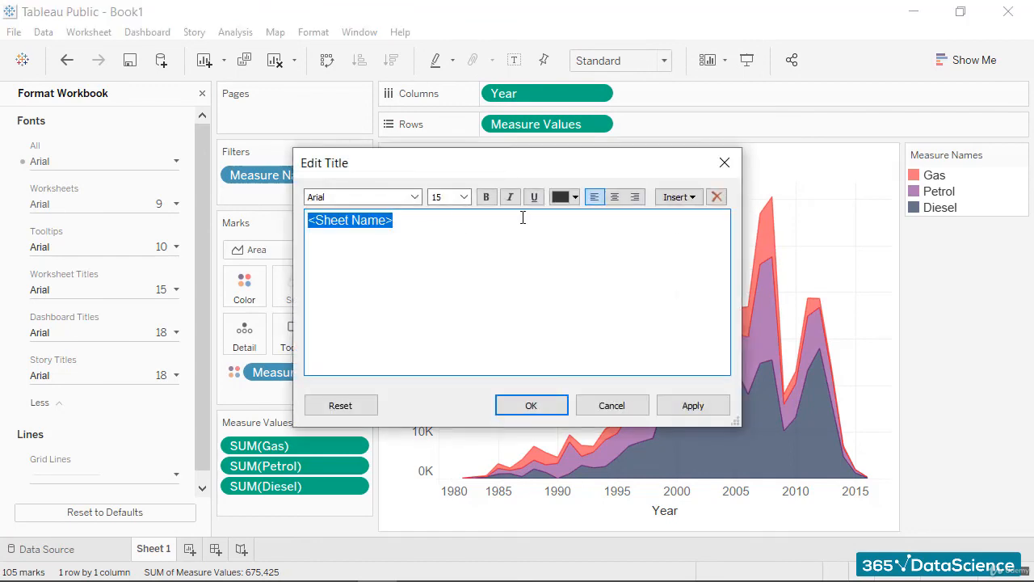
{"action": "type", "text": "Popularity of"}
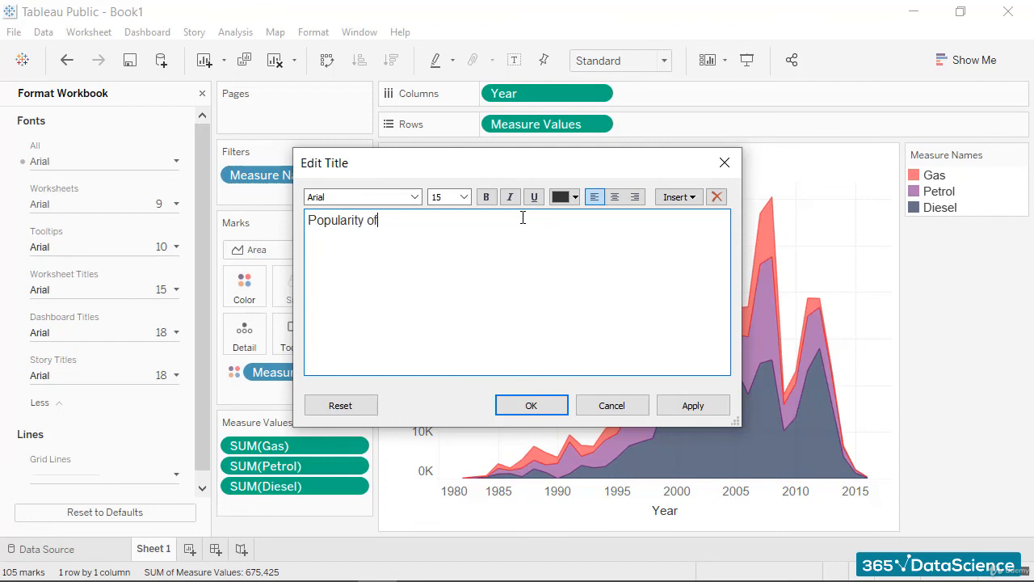
{"action": "type", "text": " Engine Fuel Types (1"}
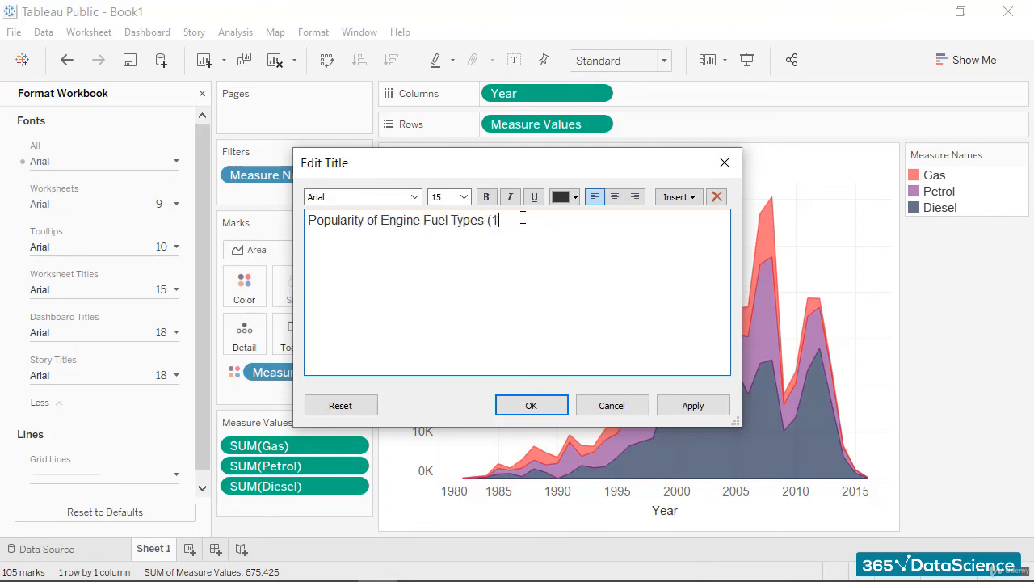
{"action": "type", "text": "982-2016)"}
{"action": "triple_click", "coordinate": [668, 223]}
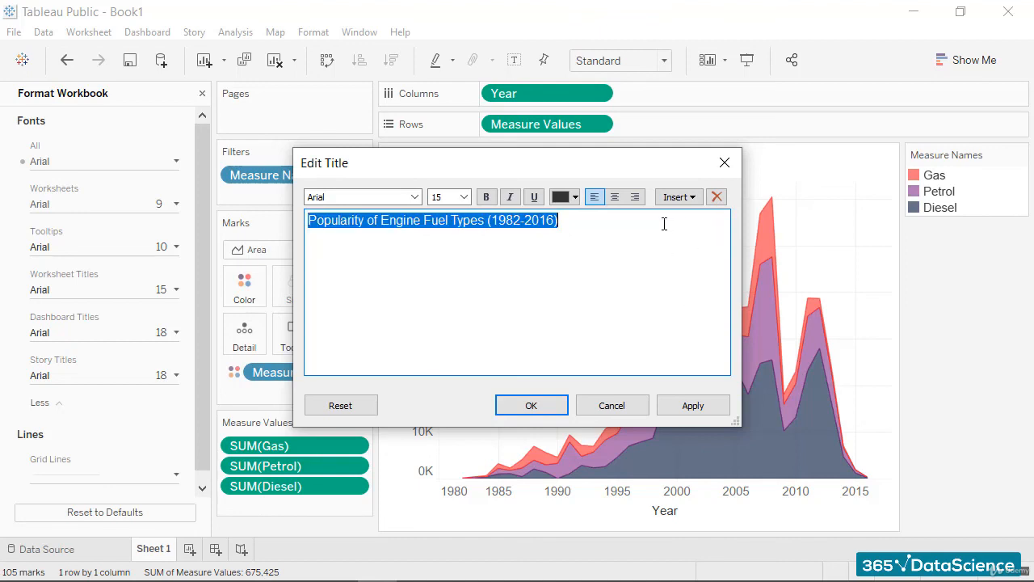
{"action": "left_click", "coordinate": [487, 198]}
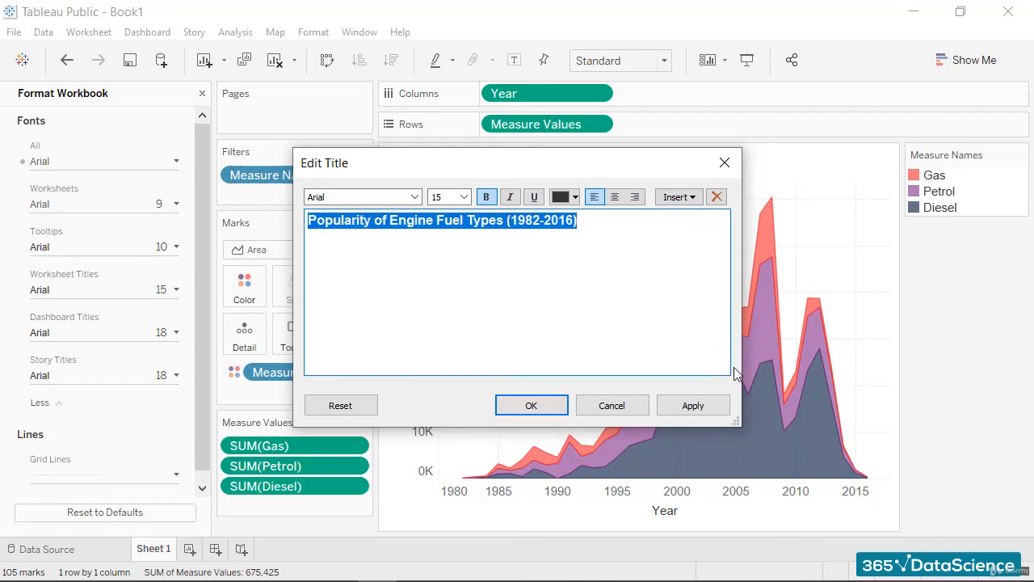
{"action": "left_click", "coordinate": [697, 411]}
{"action": "left_click", "coordinate": [559, 410]}
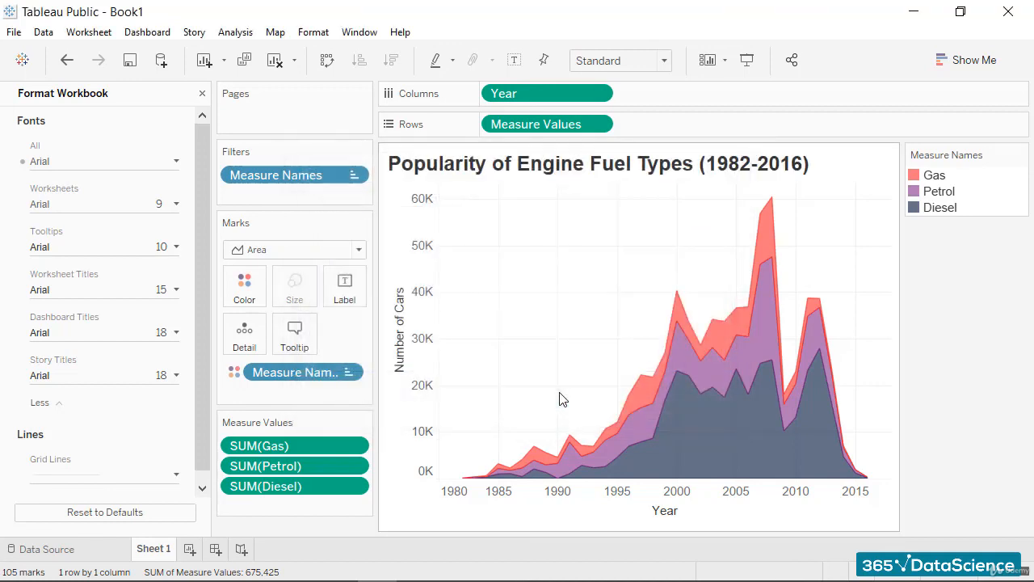